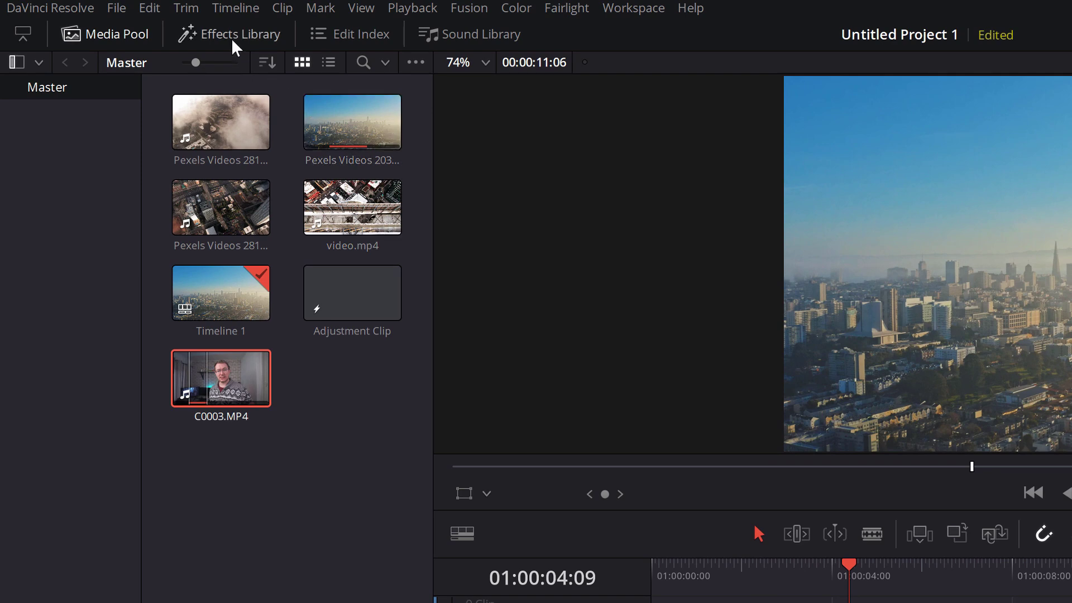
Place an Adjustment Clip from Toolbox > Effects on V2 and extend it to C0003.MP4's end.
left_click(231, 38)
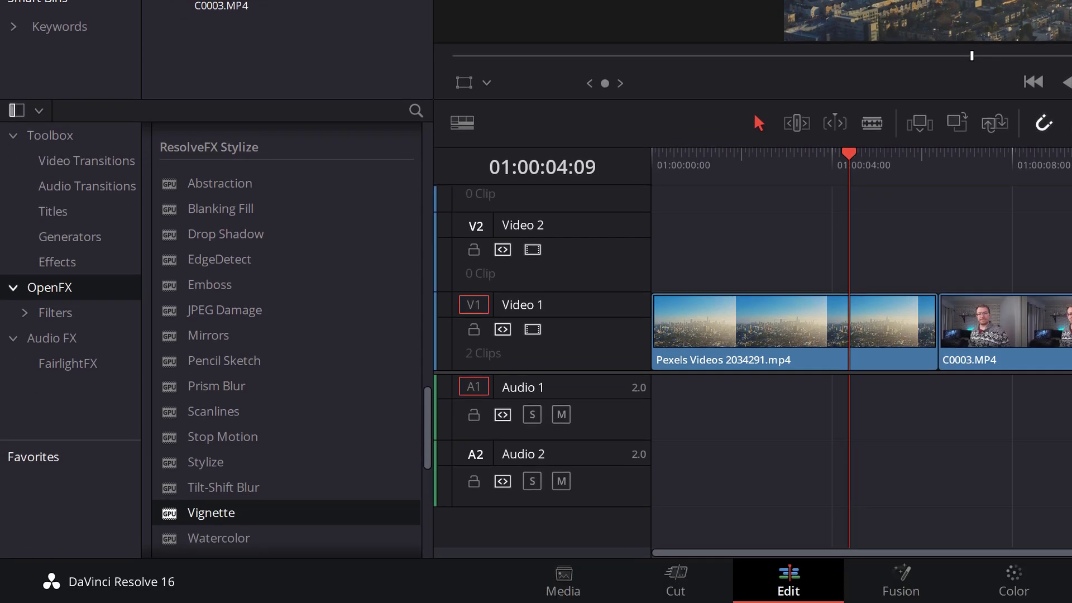
left_click(56, 138)
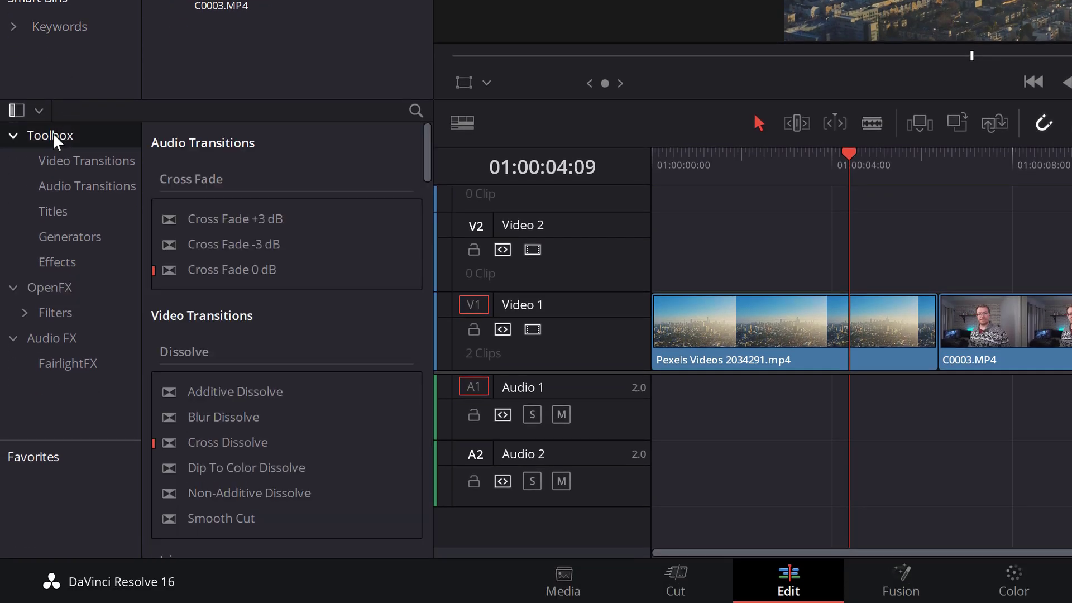
left_click(71, 264)
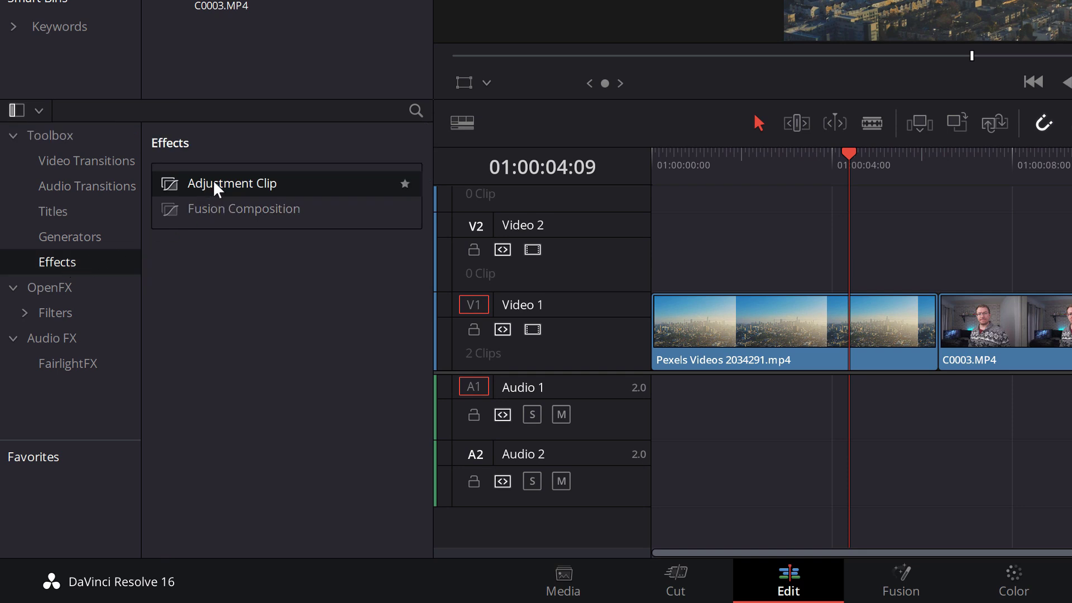
left_click_drag(291, 216, 642, 260)
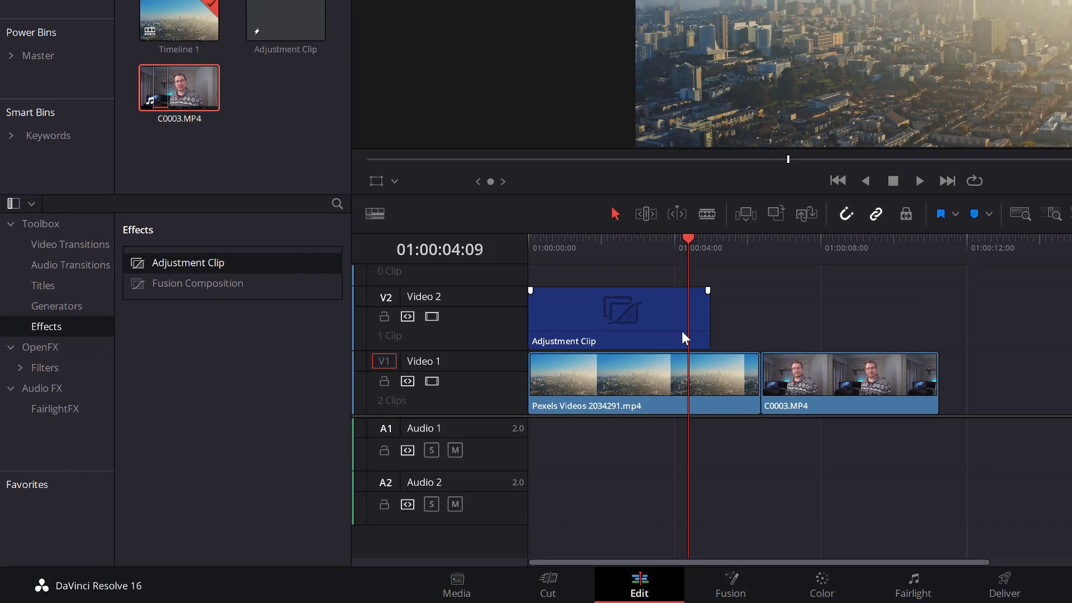
left_click_drag(708, 324, 938, 333)
left_click(614, 297)
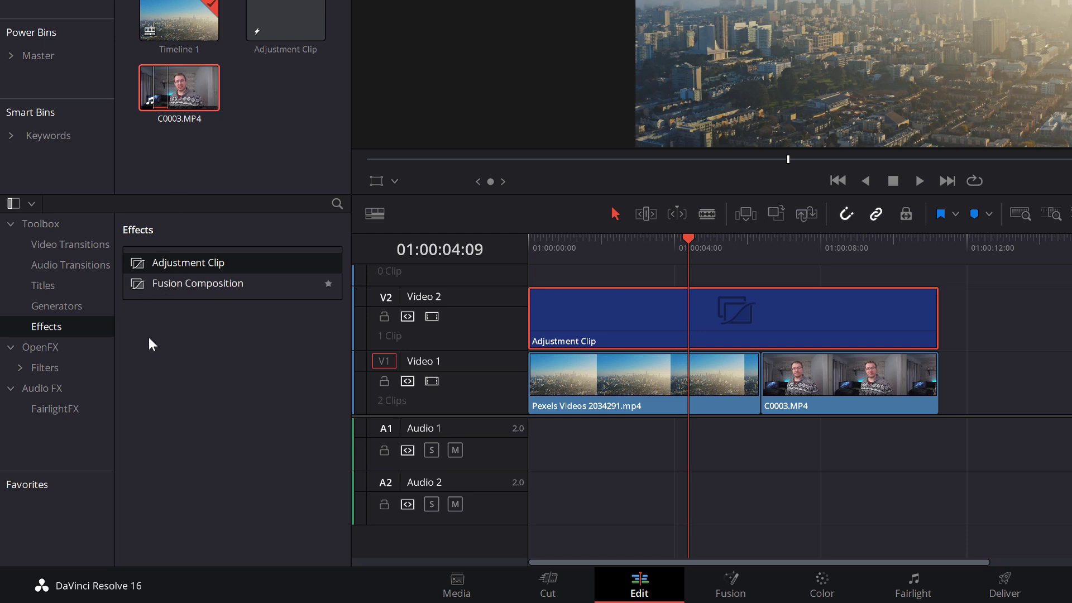
Drag the ResolveFX Stylize Vignette filter from OpenFX > Filters onto the Adjustment Clip.
left_click(38, 350)
left_click_drag(347, 244, 363, 458)
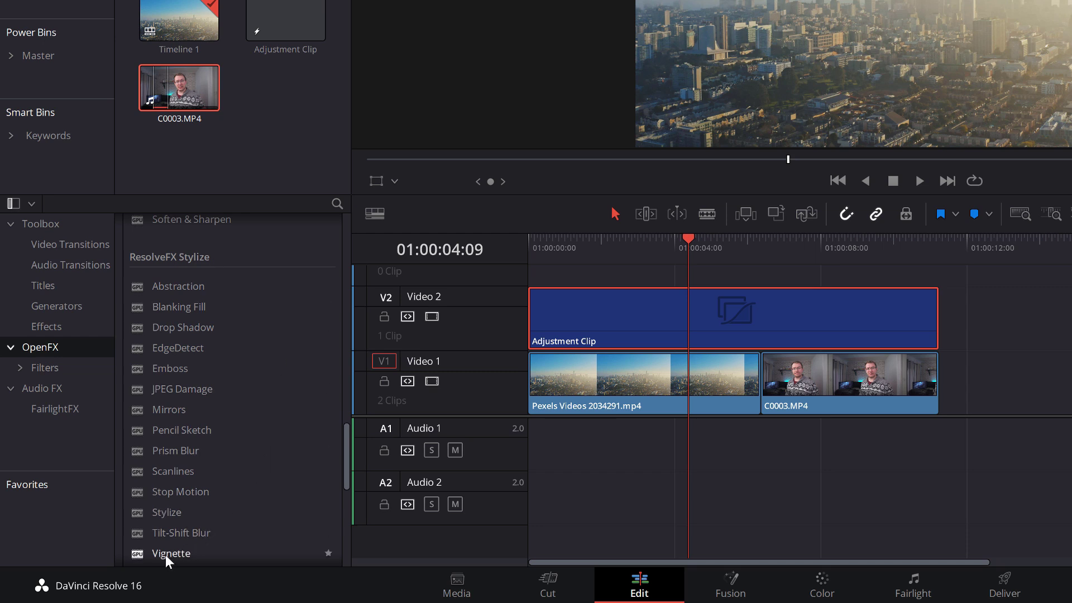
left_click_drag(159, 554, 573, 322)
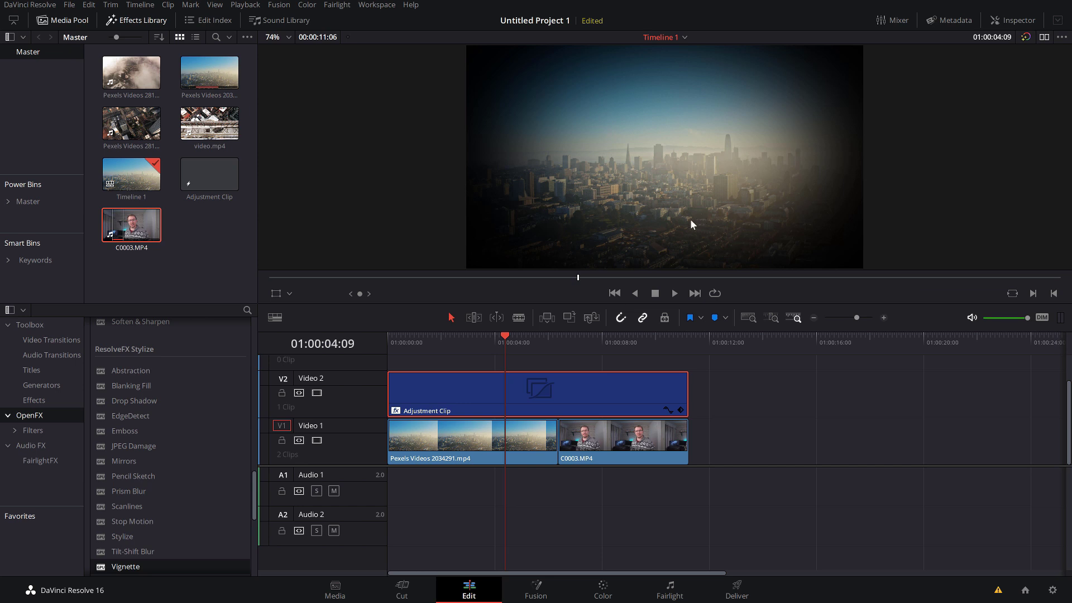
Show the Adjustment Clip's Vignette settings in the Inspector, keeping Operating Mode at Basic.
left_click(538, 361)
left_click(446, 393)
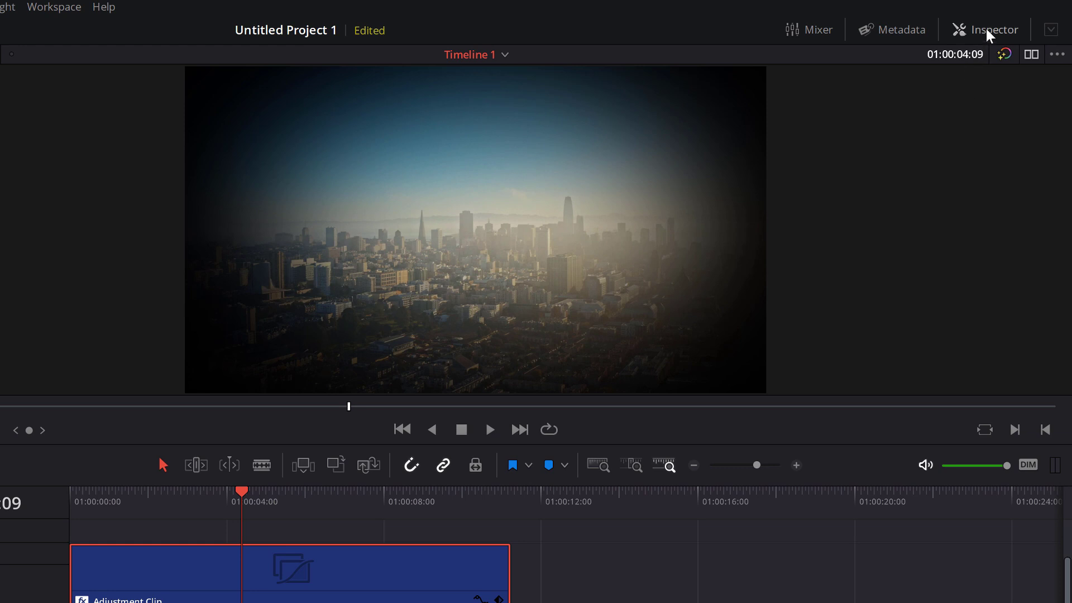
left_click(987, 30)
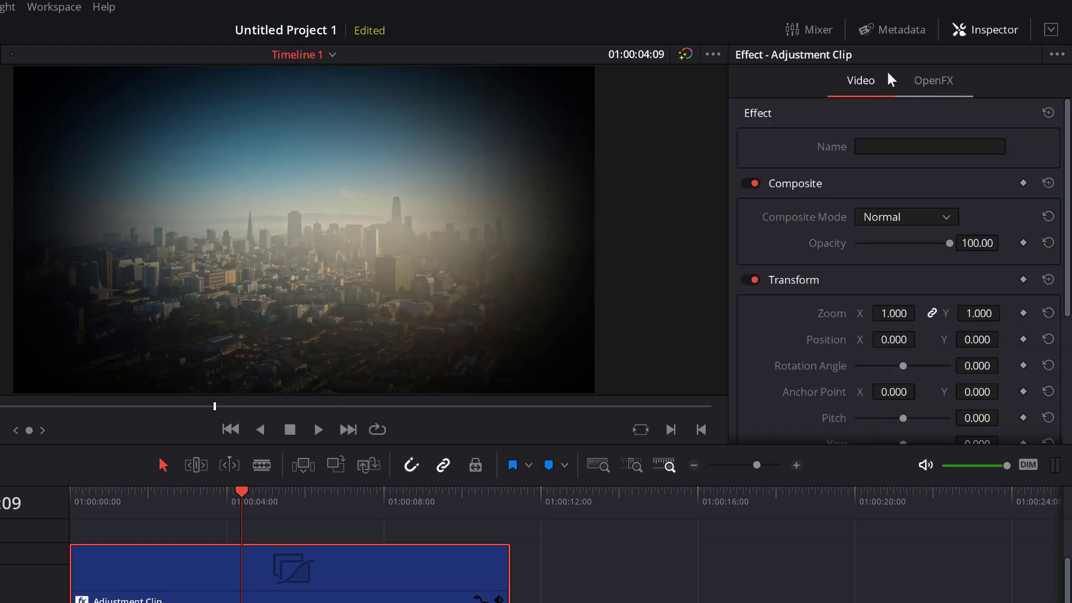
left_click(940, 87)
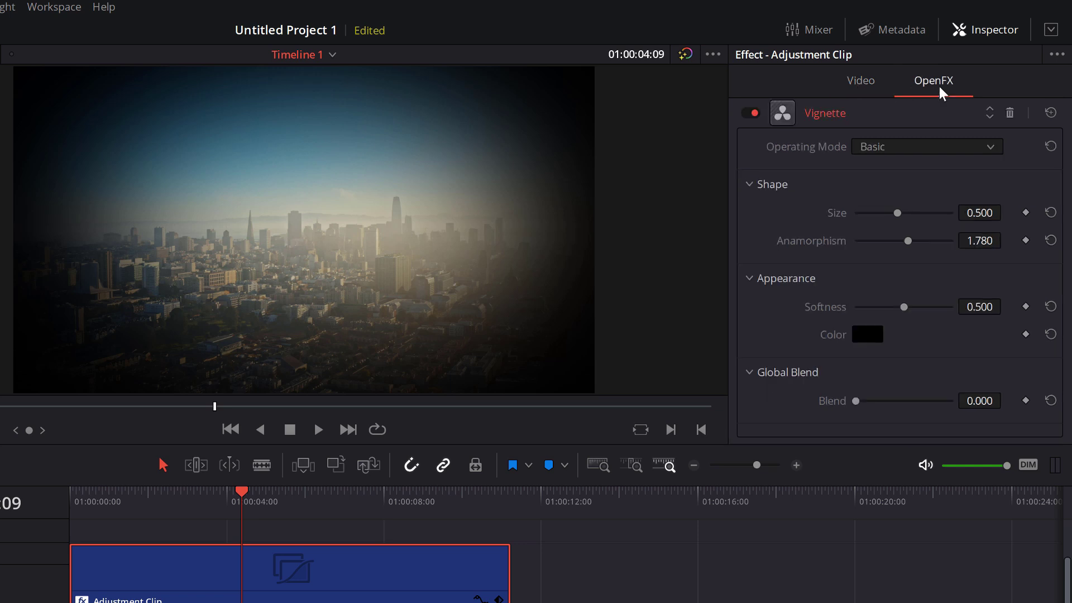
left_click(825, 113)
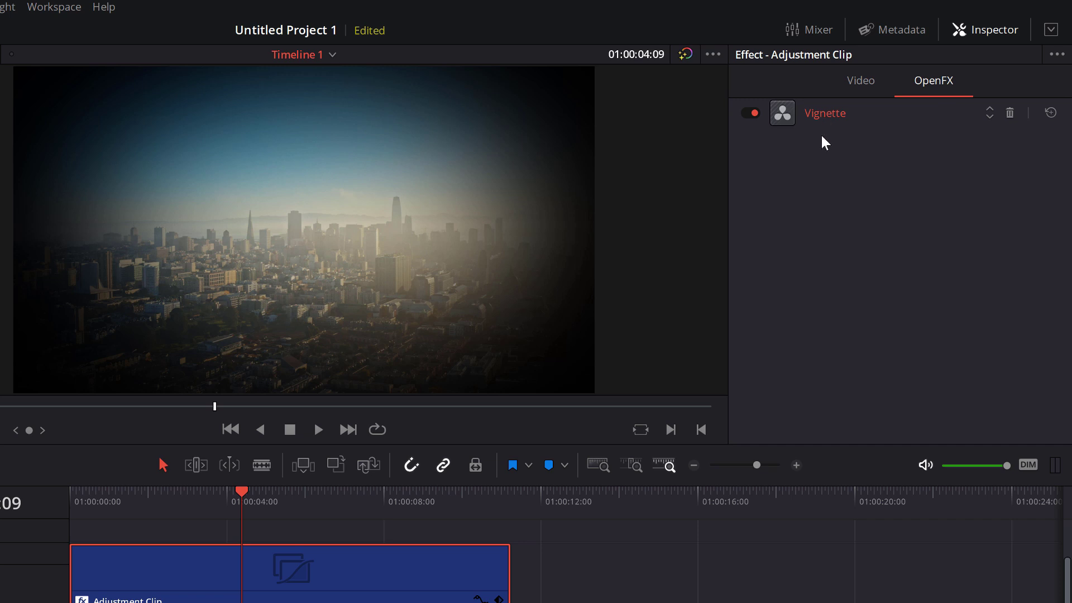
left_click(821, 117)
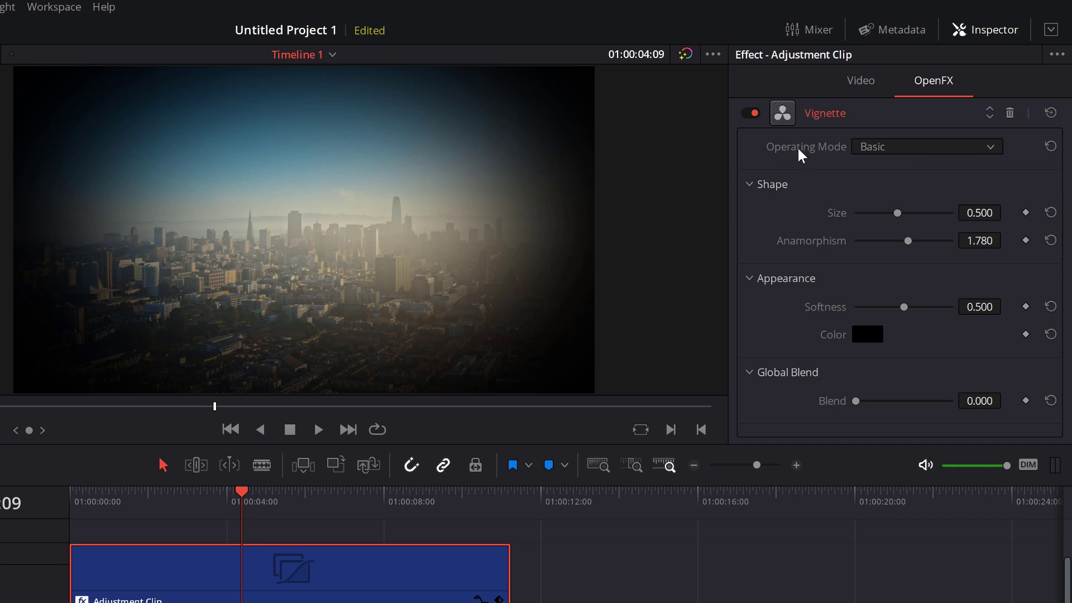
left_click(889, 149)
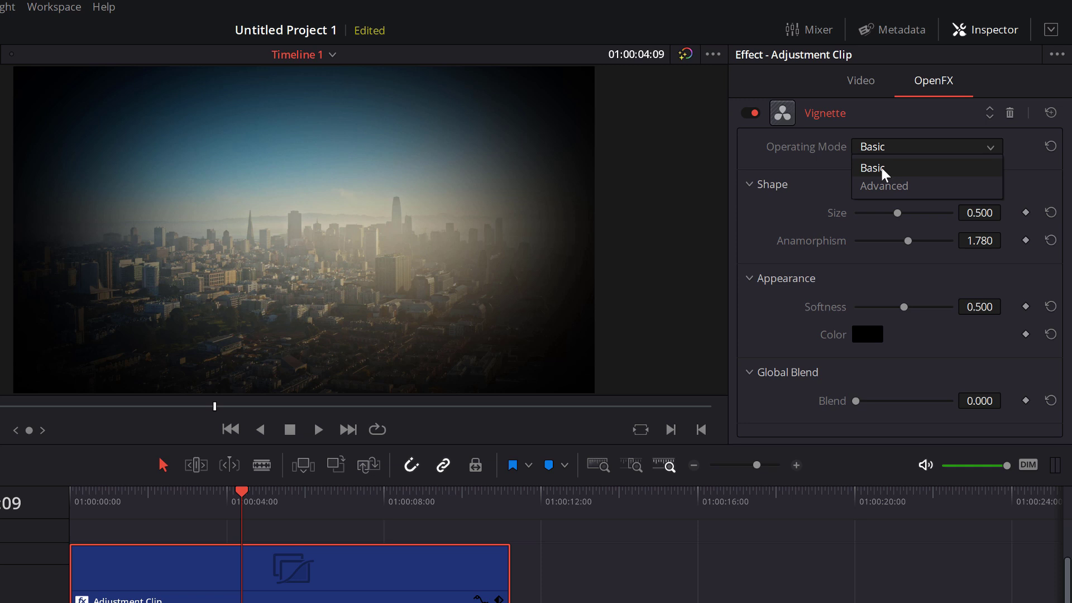
left_click(883, 169)
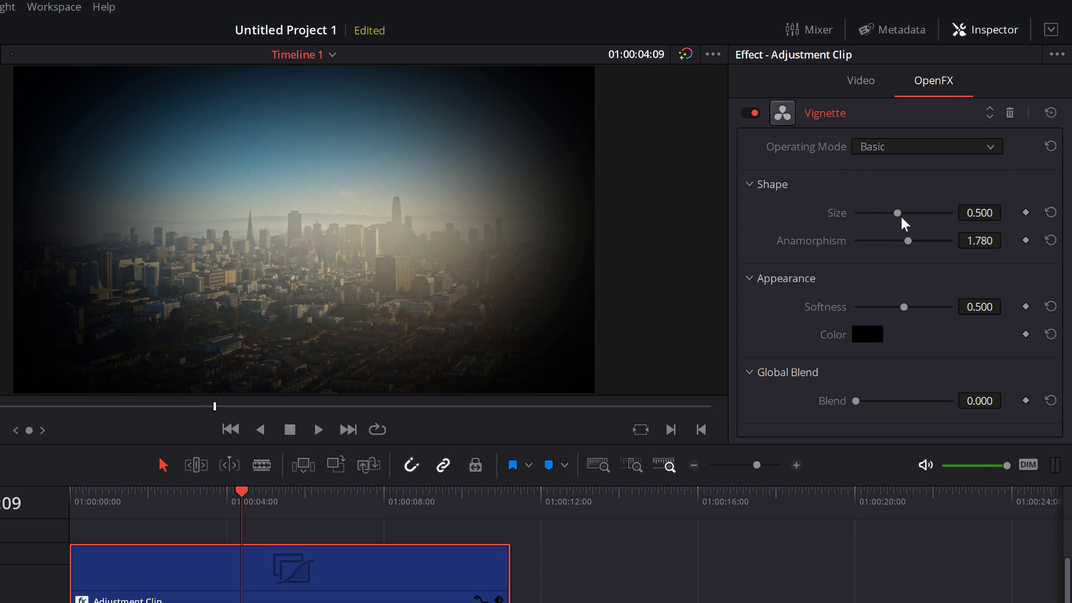
Set the Vignette Size to 0.533, Anamorphism to 3.000 and Softness to 0.601.
left_click_drag(905, 224, 884, 215)
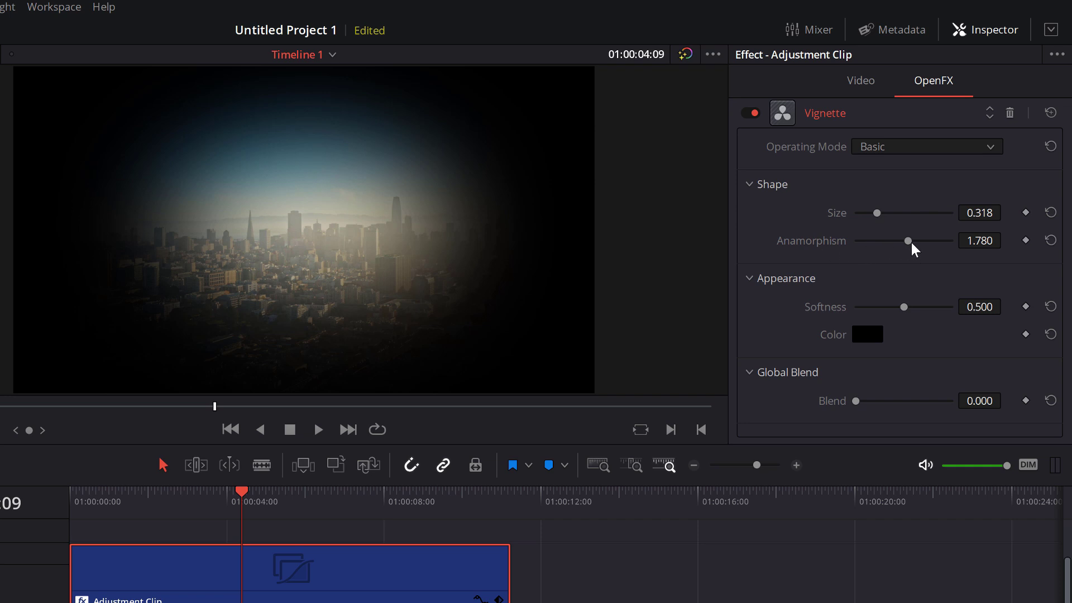
left_click_drag(913, 250, 828, 244)
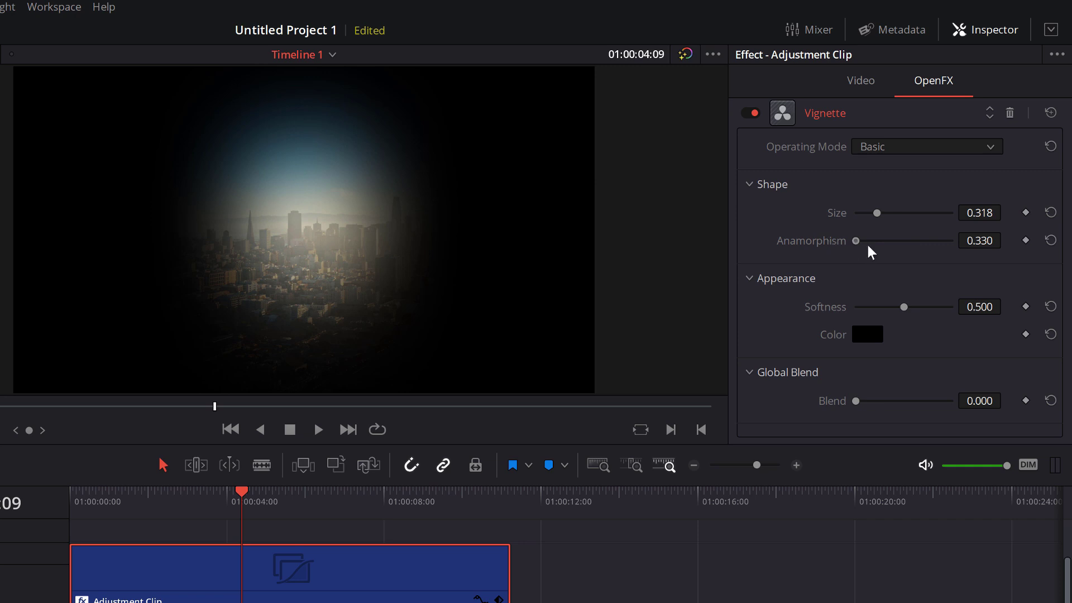
left_click_drag(869, 246, 972, 258)
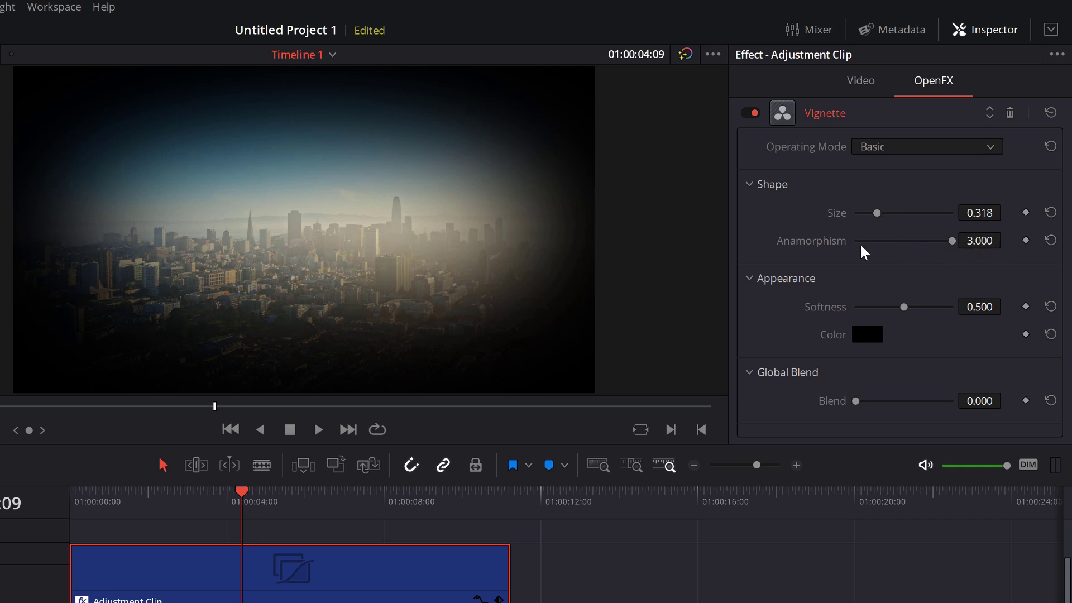
left_click_drag(876, 212, 899, 218)
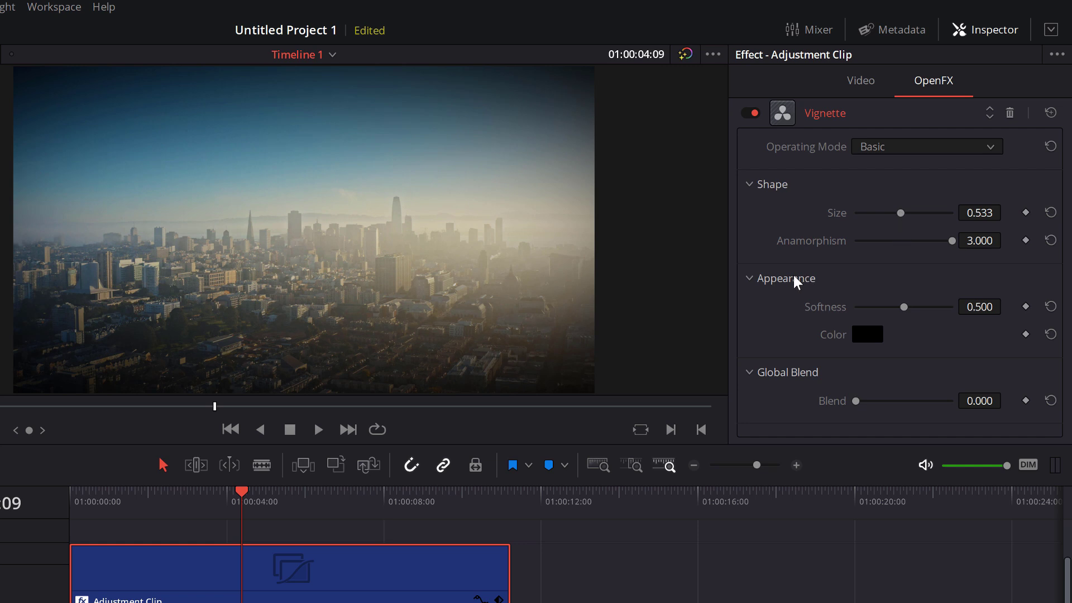
mouse_move(904, 308)
left_mouse_down()
mouse_move(850, 314)
mouse_move(917, 317)
left_mouse_up()
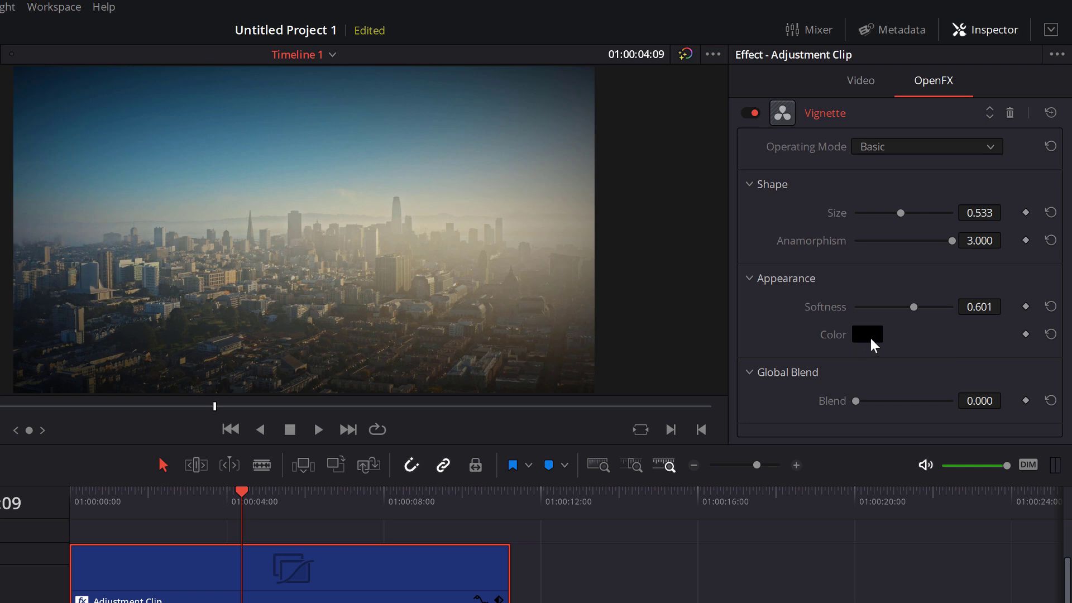
Change the Vignette colour from black to a dark teal around Hue 190.
left_click(870, 336)
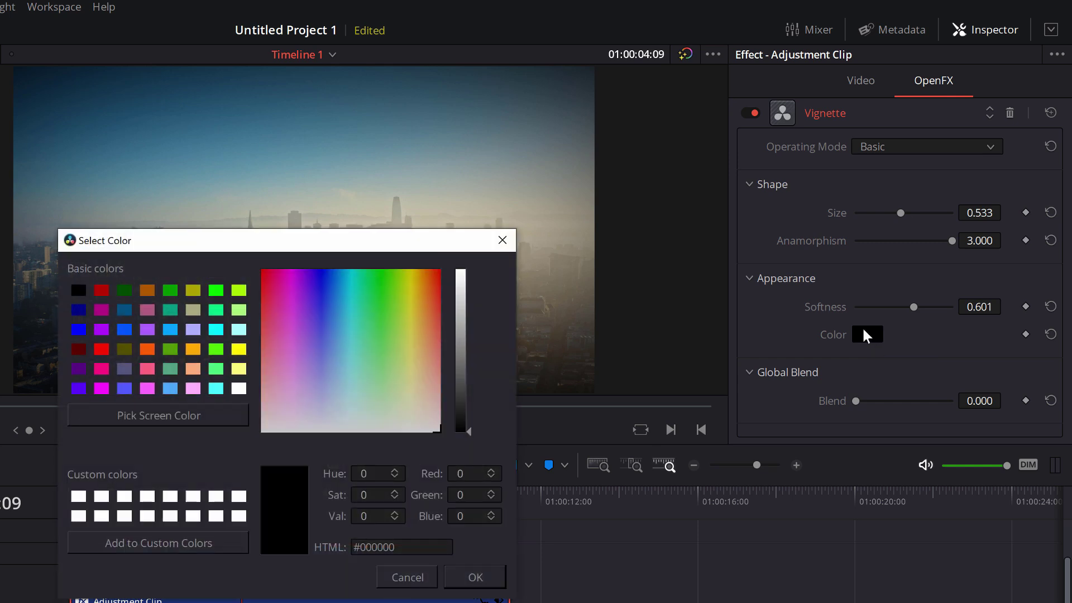
left_click_drag(337, 249, 416, 208)
mouse_move(424, 290)
left_mouse_down()
mouse_move(430, 249)
mouse_move(425, 272)
left_mouse_up()
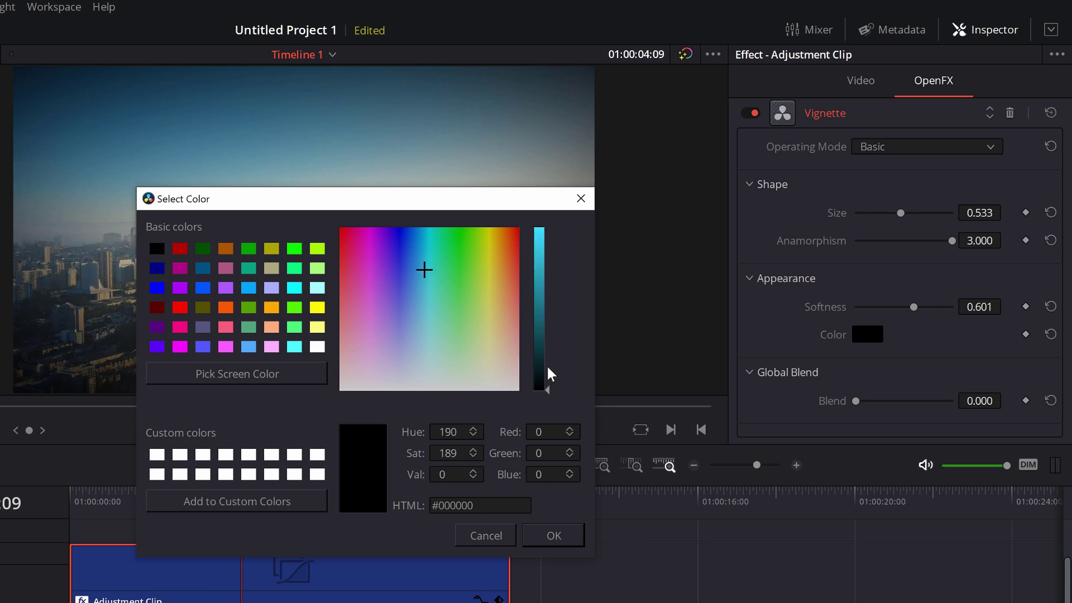
left_click_drag(547, 391, 549, 363)
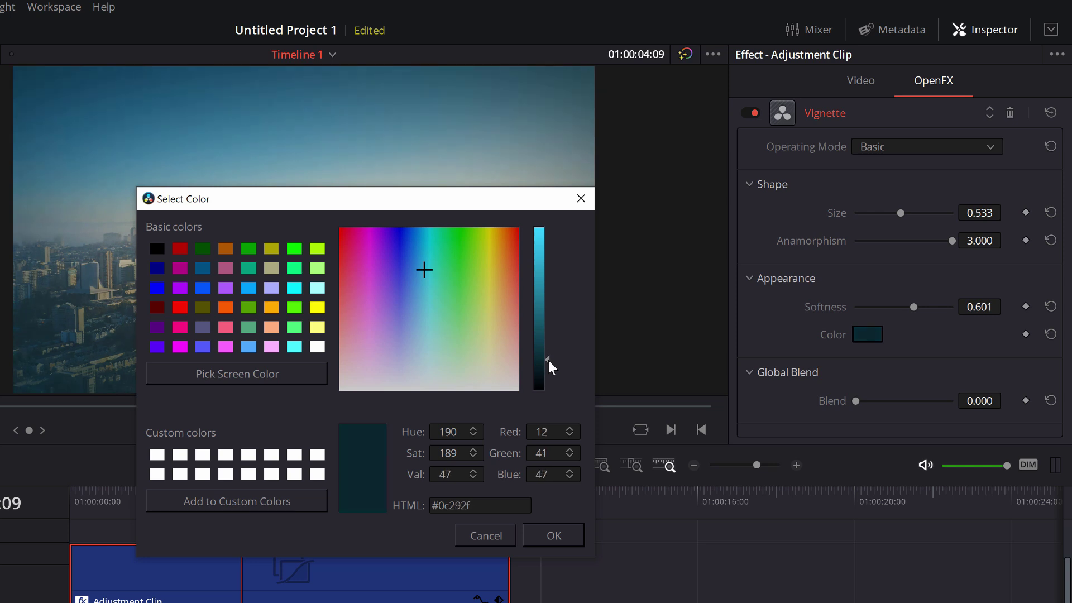
left_click_drag(241, 216, 634, 381)
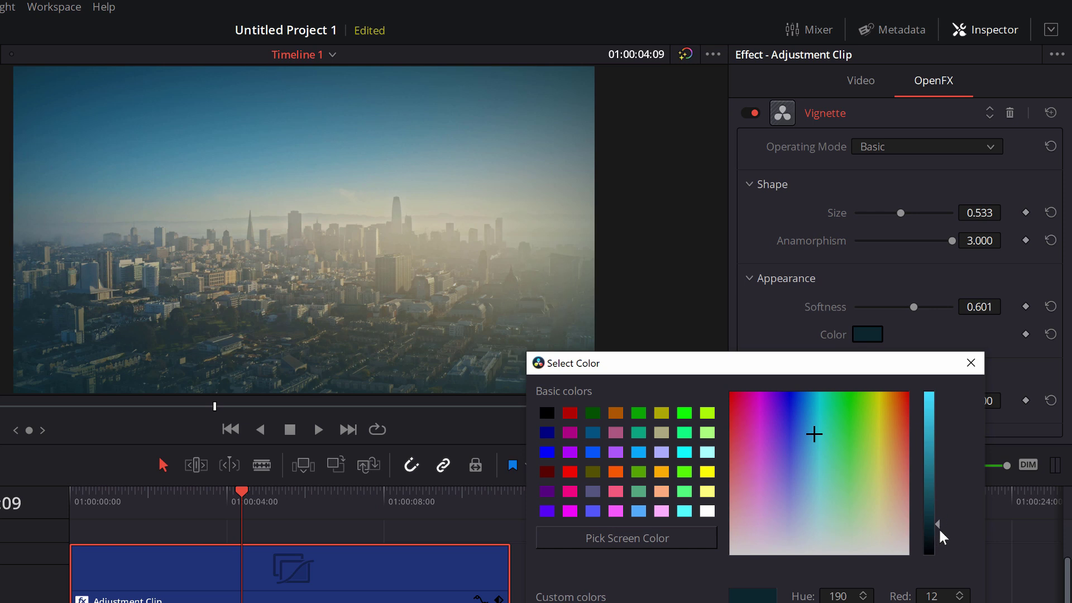
mouse_move(943, 542)
left_mouse_down()
mouse_move(928, 366)
mouse_move(937, 511)
left_mouse_up()
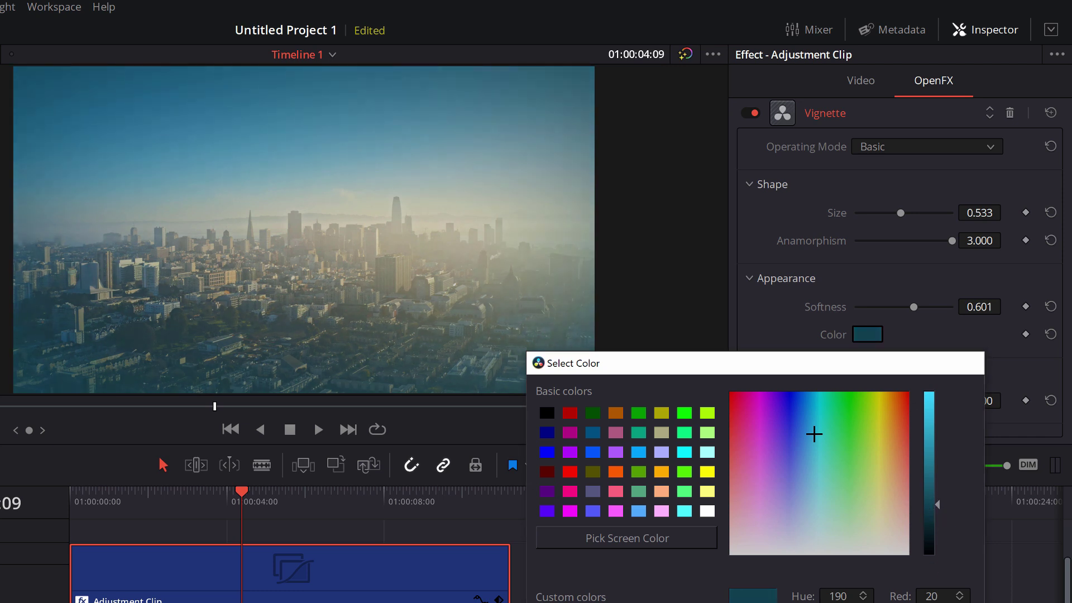
key("Return")
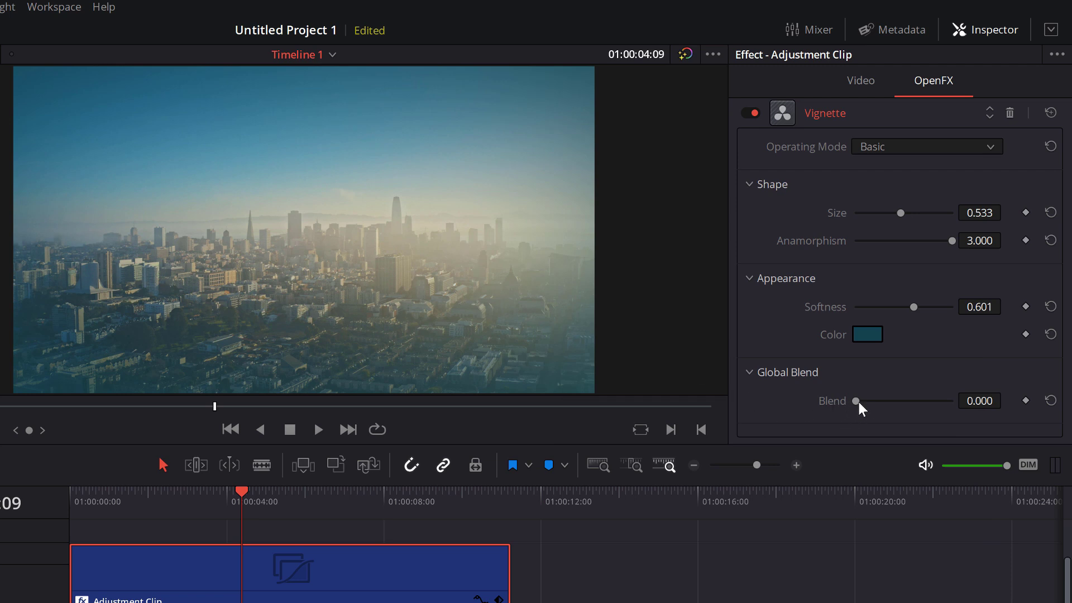
Raise the Vignette Blend to 0.568 and switch Operating Mode to Advanced.
left_click_drag(860, 402, 910, 410)
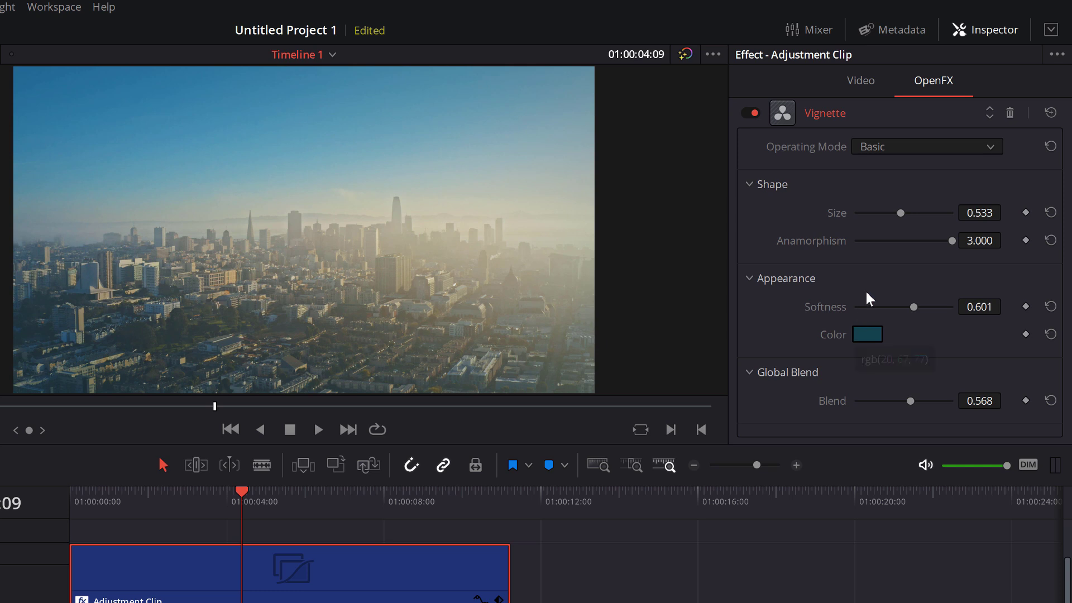
left_click(910, 145)
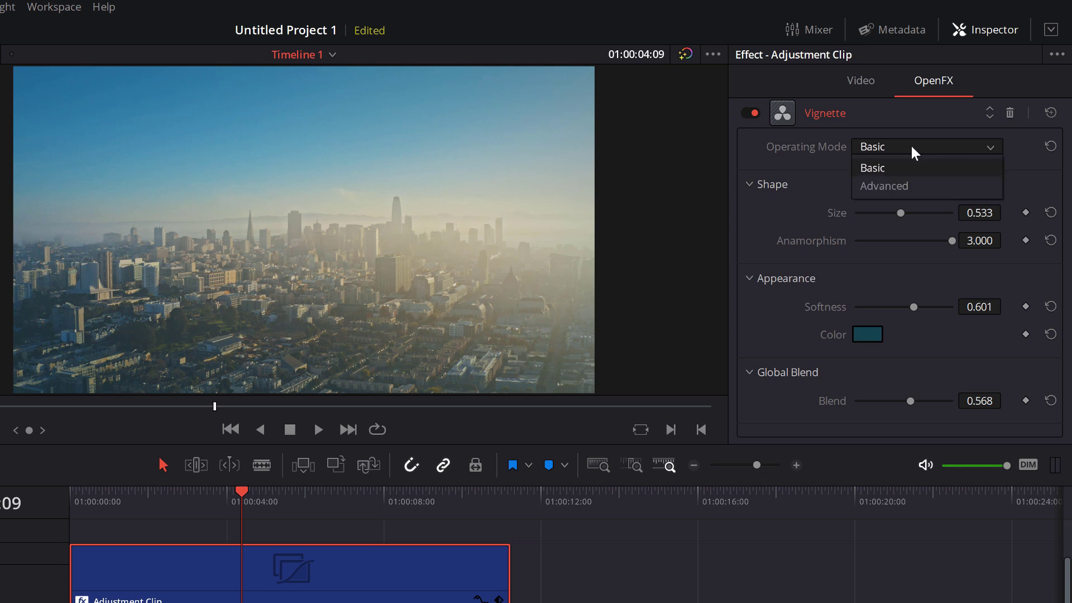
left_click(896, 185)
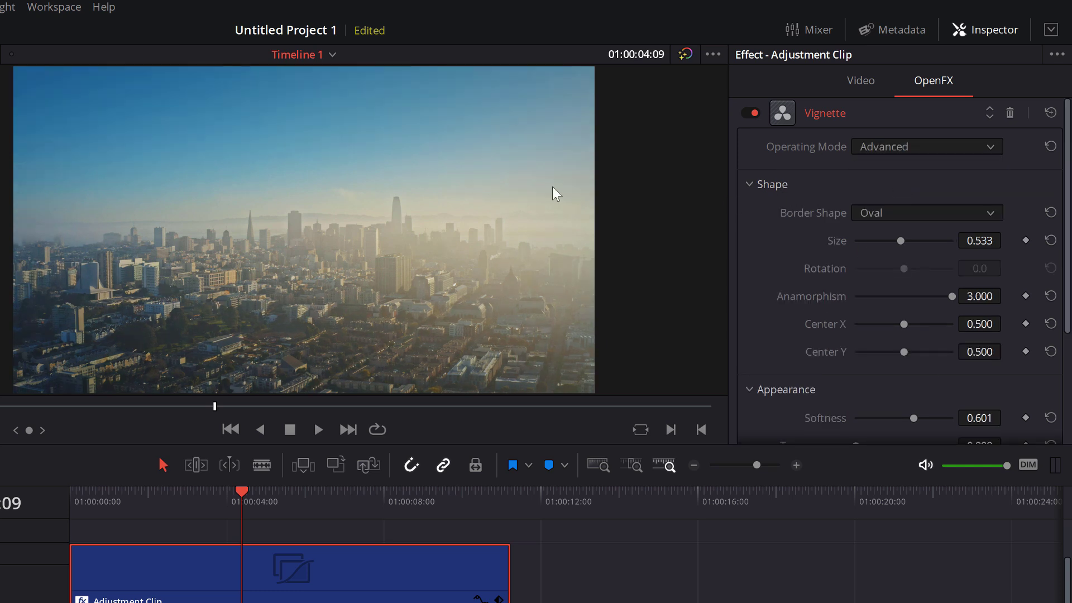
Keep the Oval border shape and nudge Center X to 0.525.
left_click(889, 213)
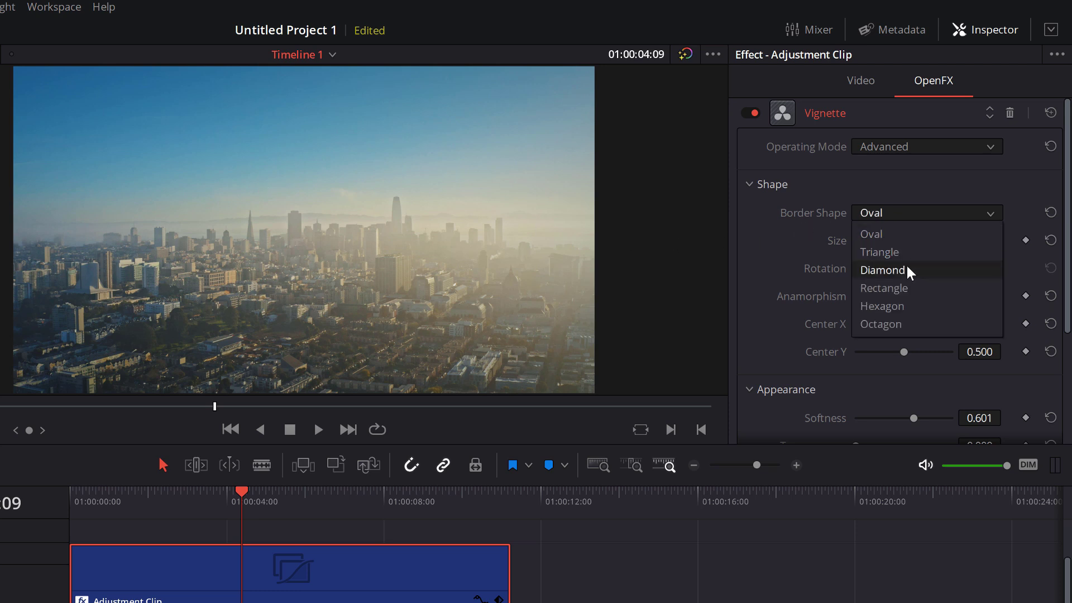
left_click(923, 185)
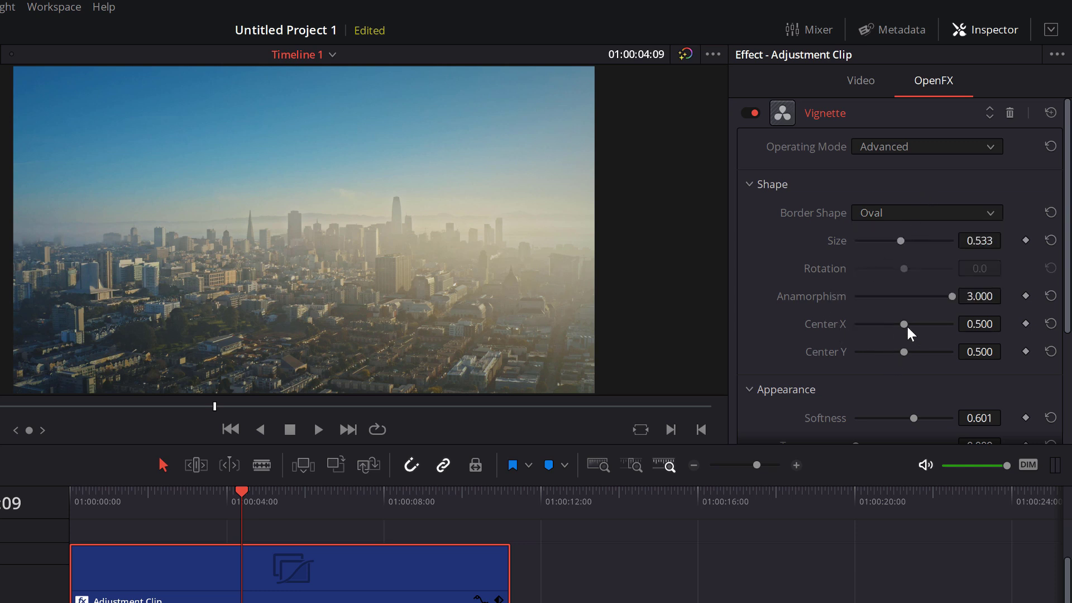
left_click_drag(904, 324, 981, 329)
left_click_drag(905, 353, 858, 353)
Reset Vignette Center X and Y to 0.500 and try raising Transparency.
double_click(824, 352)
double_click(816, 327)
scroll(843, 322, "down", 2)
scroll(856, 293, "down", 2)
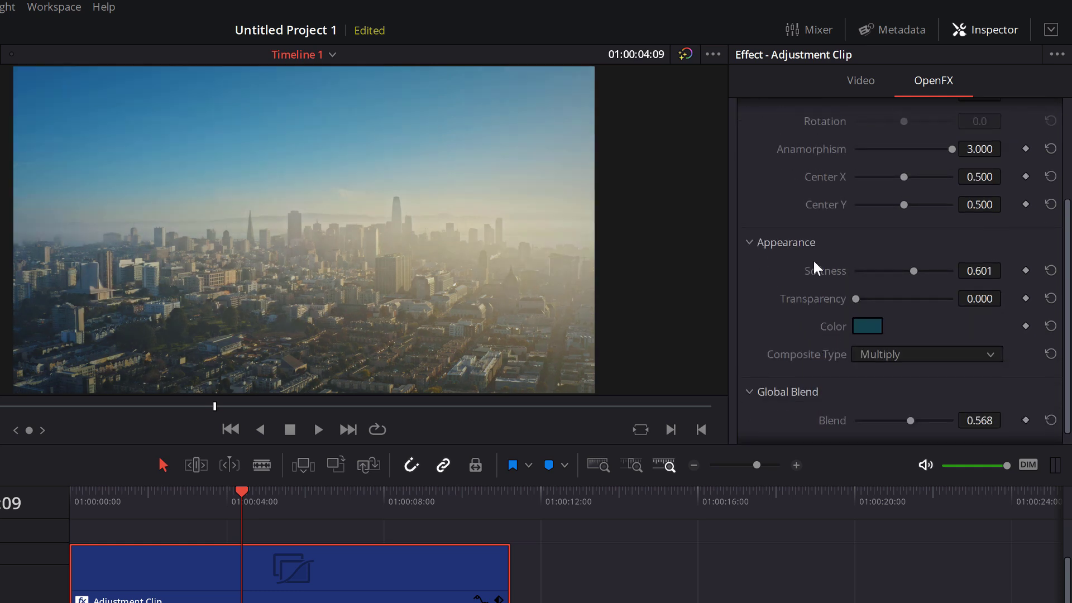
left_click_drag(856, 301, 832, 299)
Change the Composite Type from Multiply to Hard Light, then to Luminosity.
left_click(897, 356)
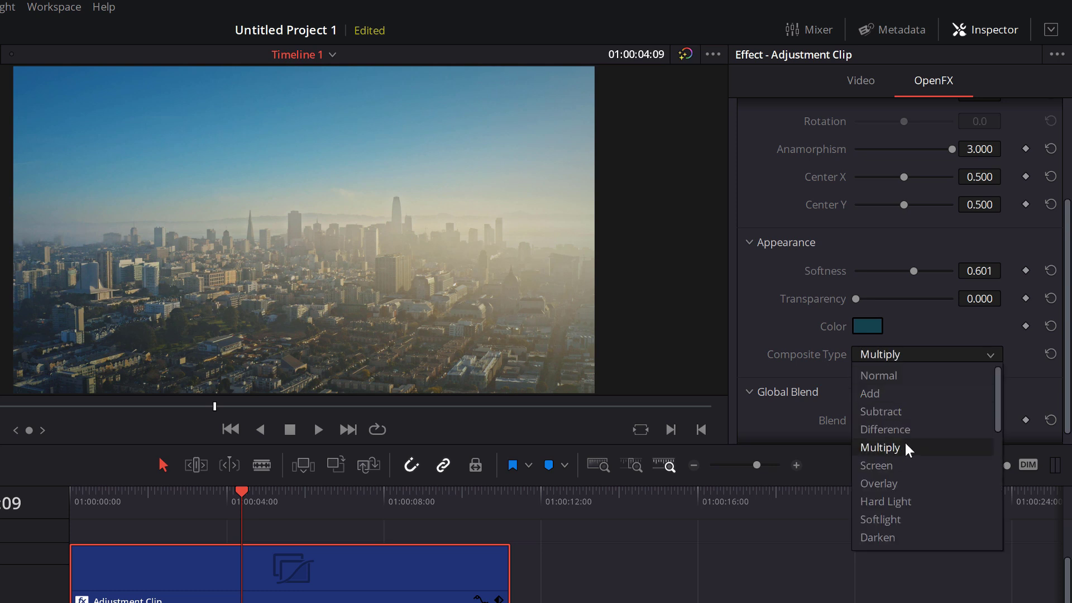
scroll(906, 444, "down", 3)
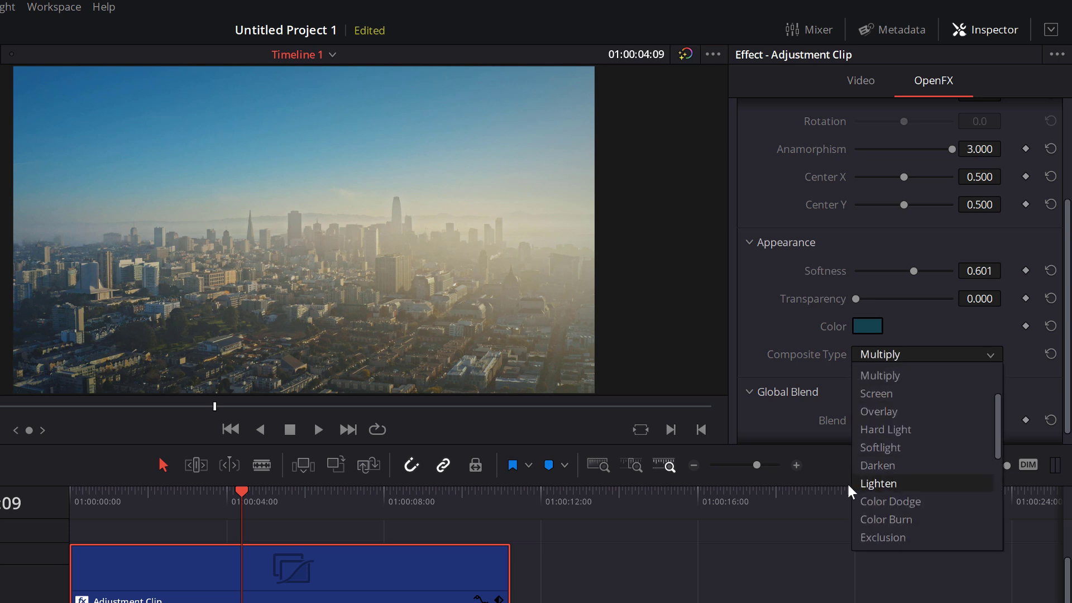
left_click(891, 430)
left_click(901, 358)
scroll(905, 424, "down", 5)
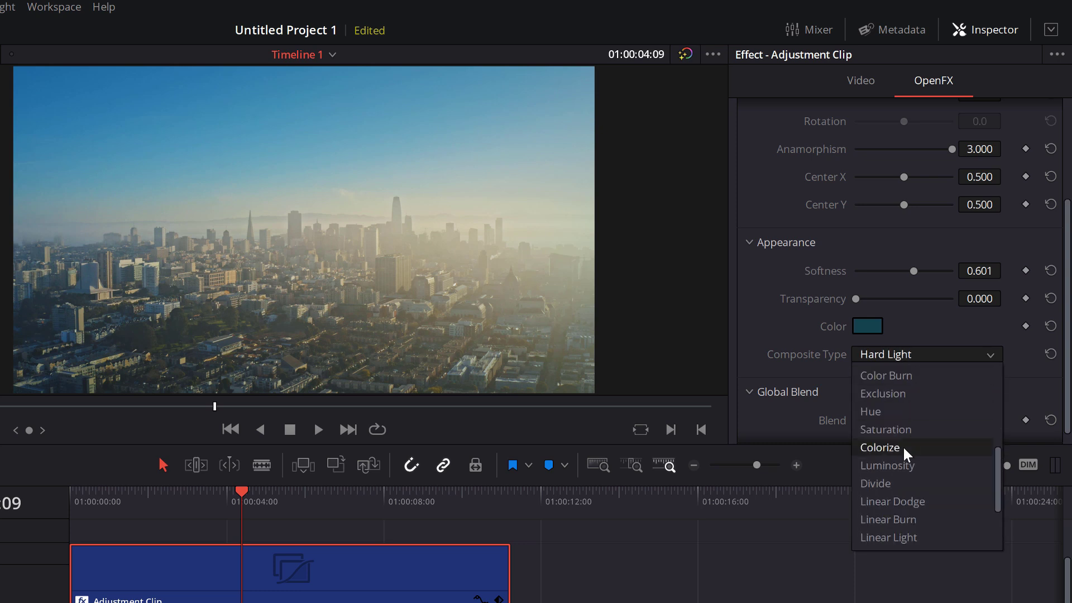
left_click(906, 464)
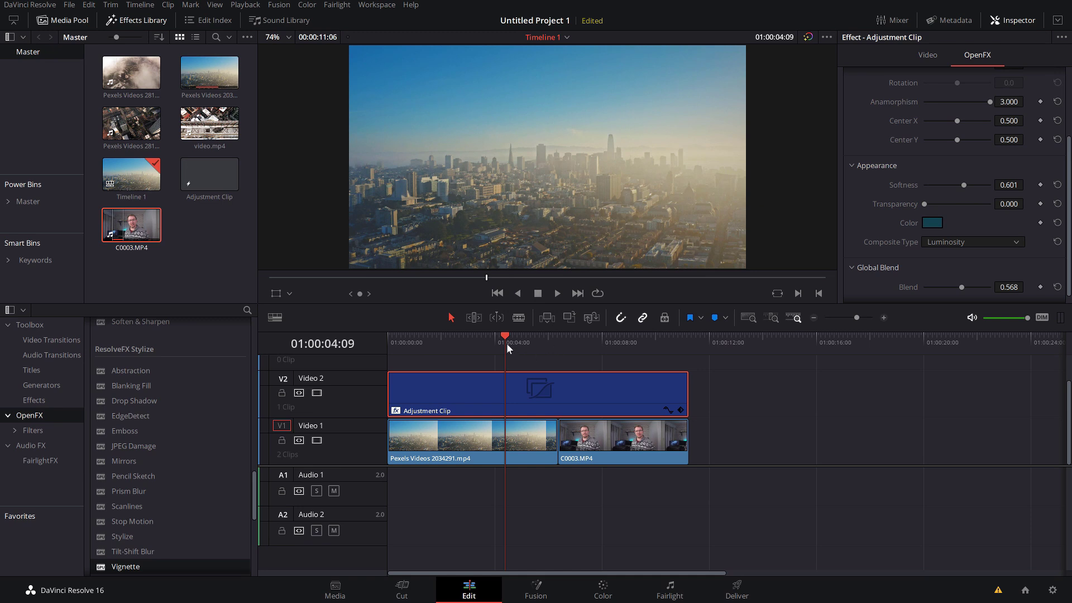
Move the playhead into the talking-head clip and reset the Adjustment Clip's Vignette to defaults.
left_click_drag(507, 343, 593, 349)
left_click(613, 426)
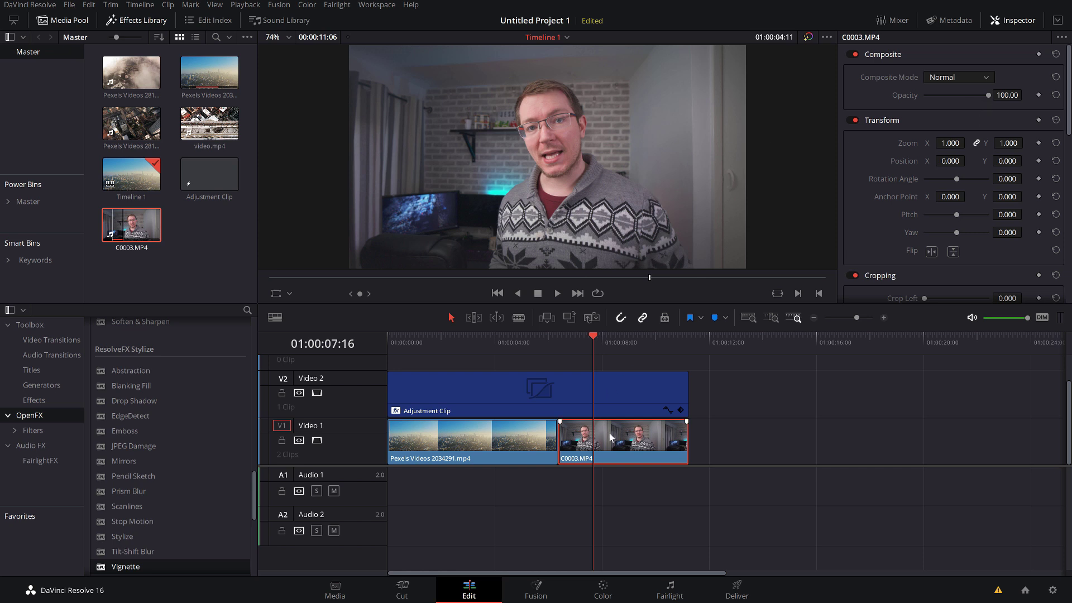
left_click(676, 400)
left_click(1058, 78)
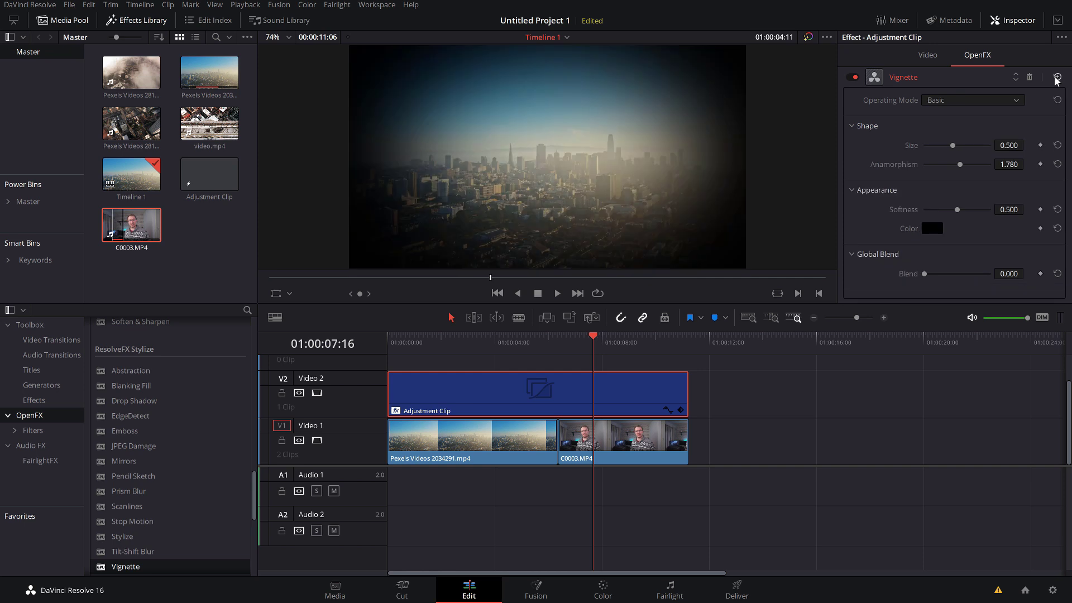
Put the playhead at 01:00:08:11 and show the Adjustment Clip's Vignette settings.
left_click(615, 345)
left_click(616, 438)
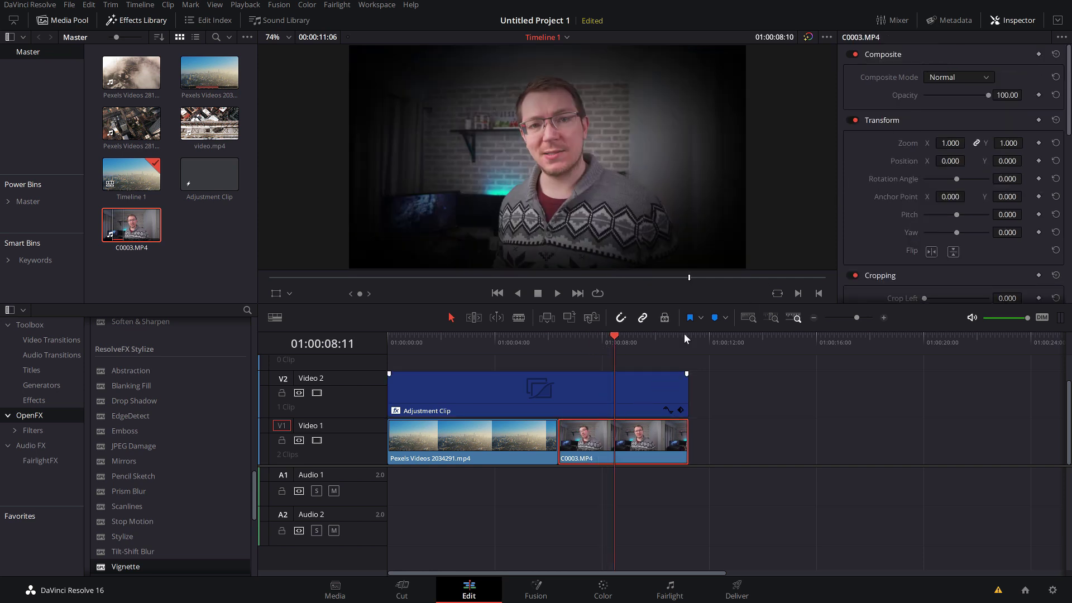
left_click(677, 394)
left_click(974, 55)
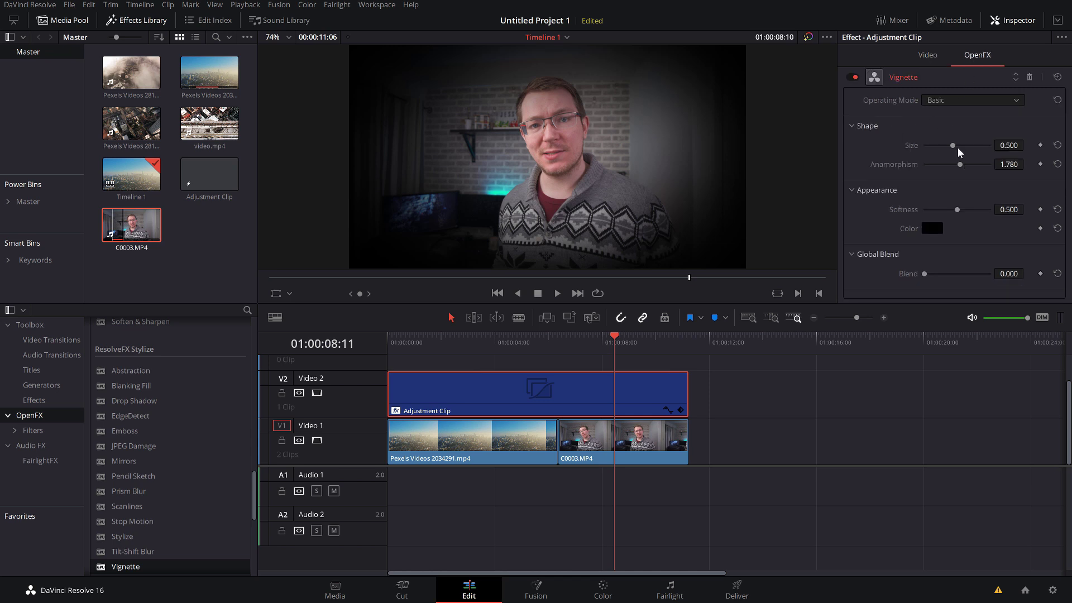
Set Vignette Size 0.570 and Anamorphism 2.570, then trim the Adjustment Clip to end mid-C0003.MP4.
mouse_move(960, 165)
left_mouse_down()
mouse_move(980, 165)
mouse_move(958, 151)
left_mouse_up()
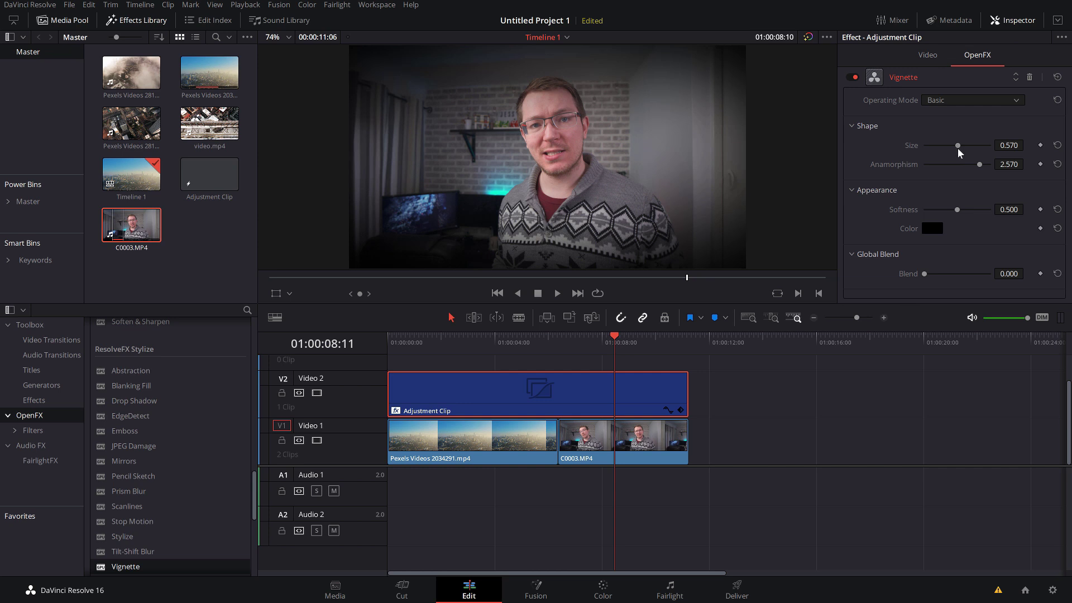
left_click_drag(681, 397, 634, 394)
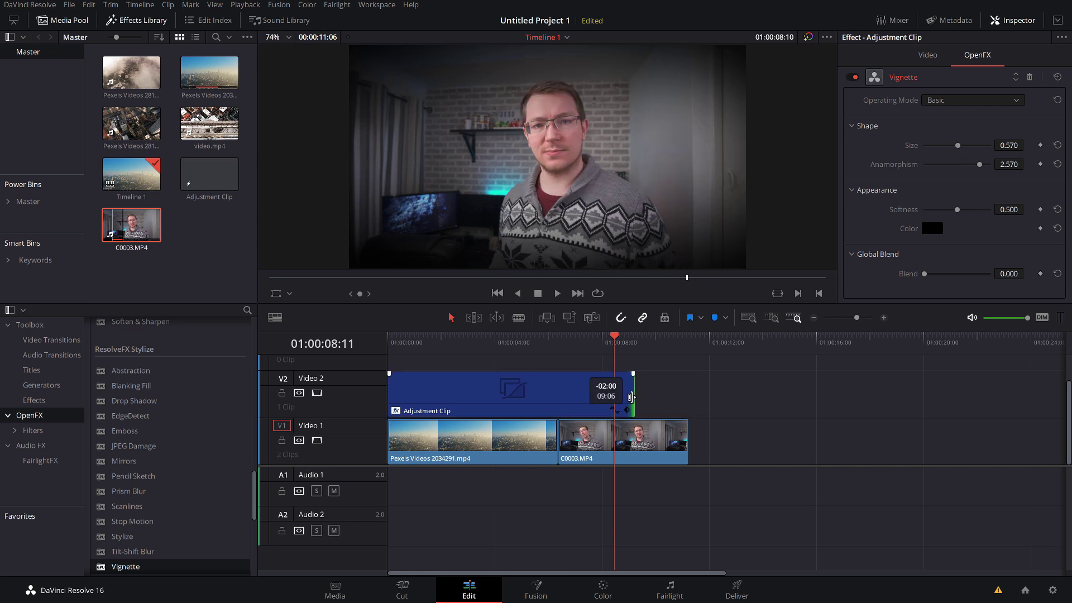
left_click(646, 347)
left_click(615, 342)
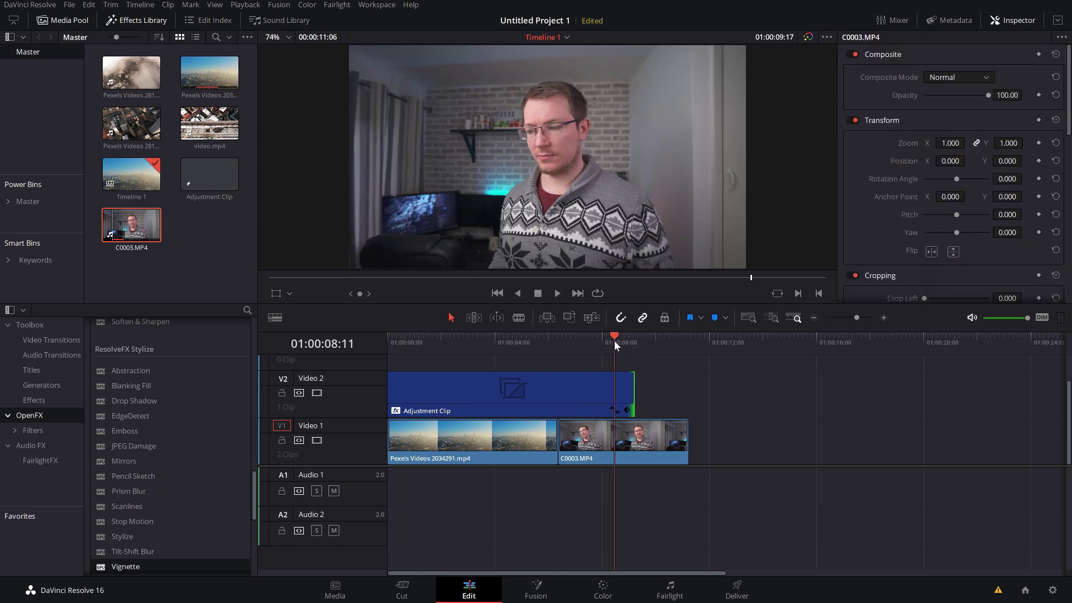